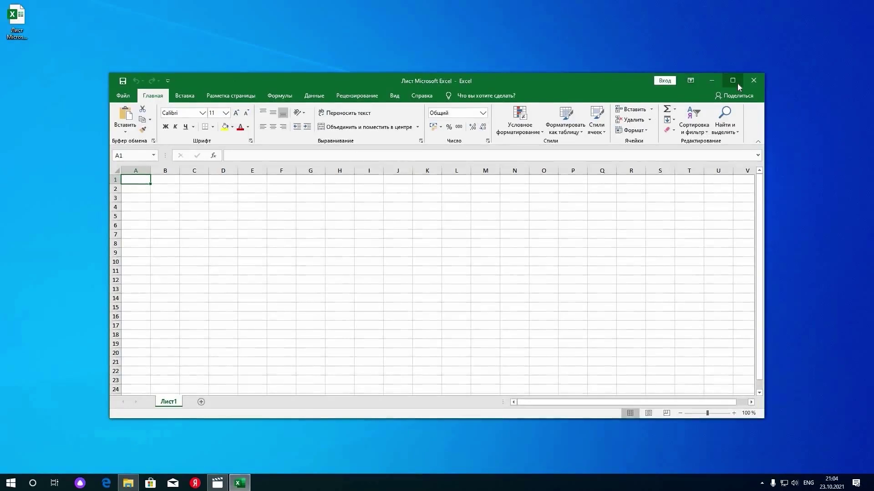
Step: Maximize the blank 'Лист Microsoft Excel' workbook window to full screen
{"action": "left_click", "coordinate": [737, 83]}
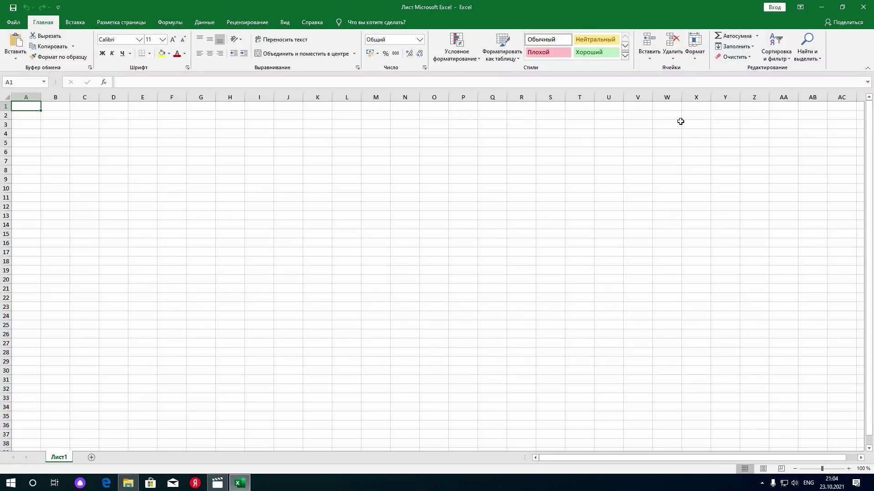
{"action": "left_click", "coordinate": [76, 22]}
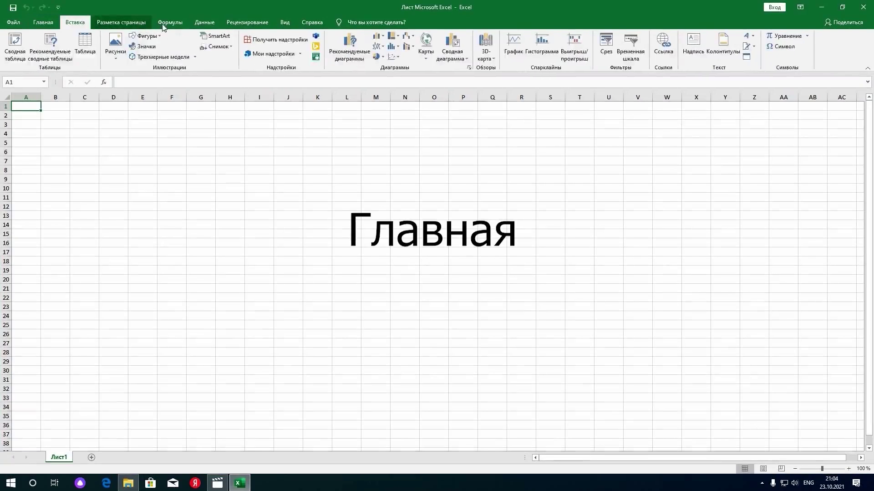
{"action": "left_click", "coordinate": [121, 22]}
{"action": "left_click", "coordinate": [205, 22]}
{"action": "left_click", "coordinate": [247, 22]}
{"action": "left_click", "coordinate": [285, 22]}
{"action": "left_click", "coordinate": [312, 22]}
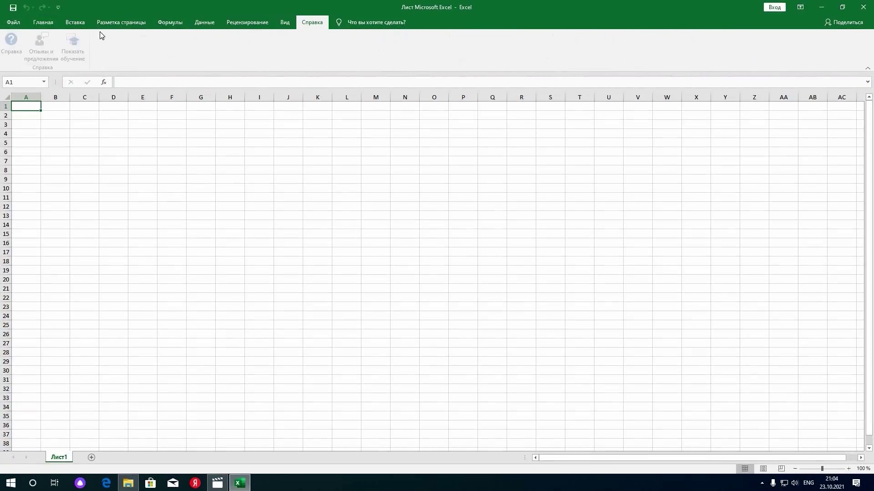
{"action": "left_click", "coordinate": [47, 22]}
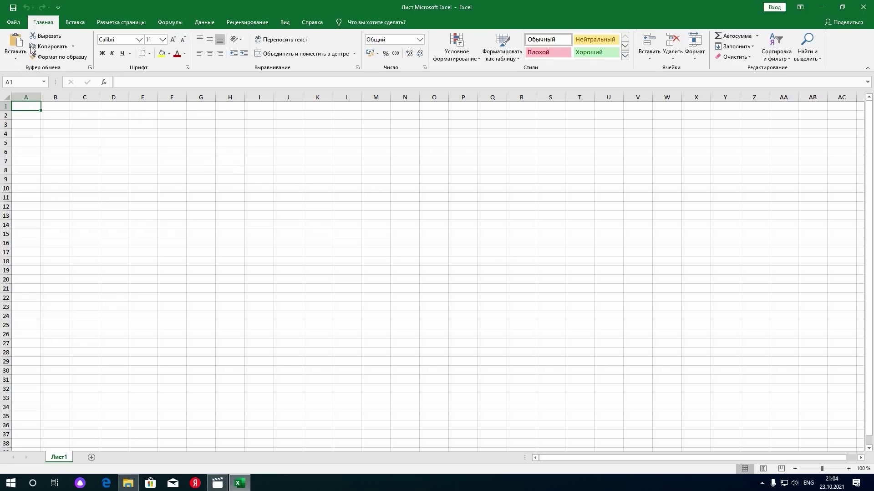
{"action": "left_click", "coordinate": [13, 7]}
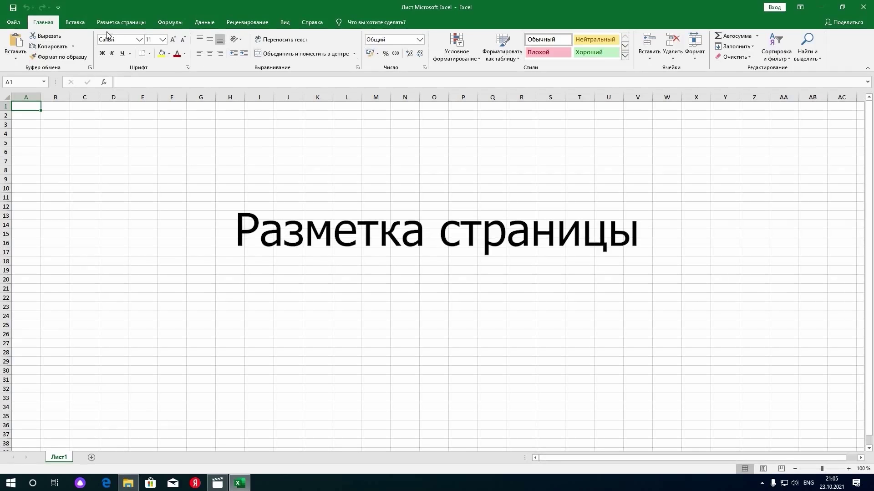
{"action": "scroll", "coordinate": [115, 28], "scroll_direction": "down", "scroll_amount": 1}
{"action": "scroll", "coordinate": [115, 27], "scroll_direction": "down", "scroll_amount": 1}
{"action": "scroll", "coordinate": [115, 28], "scroll_direction": "down", "scroll_amount": 2}
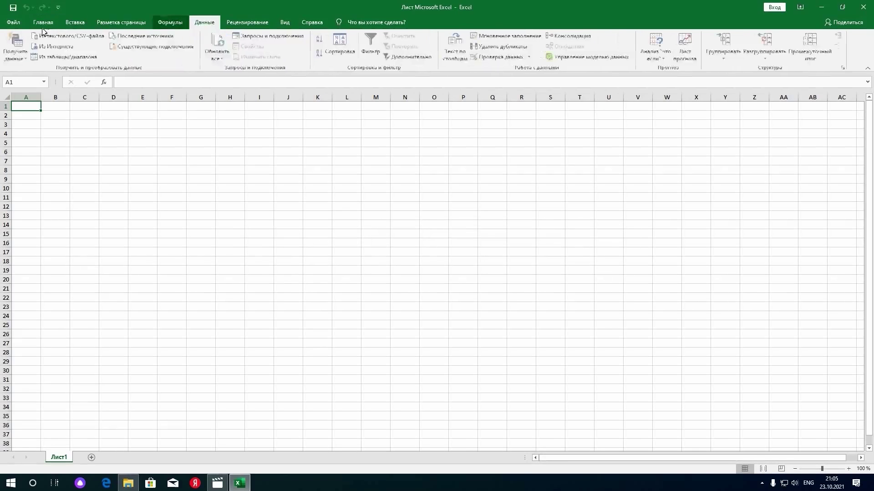
{"action": "scroll", "coordinate": [169, 30], "scroll_direction": "up", "scroll_amount": 4}
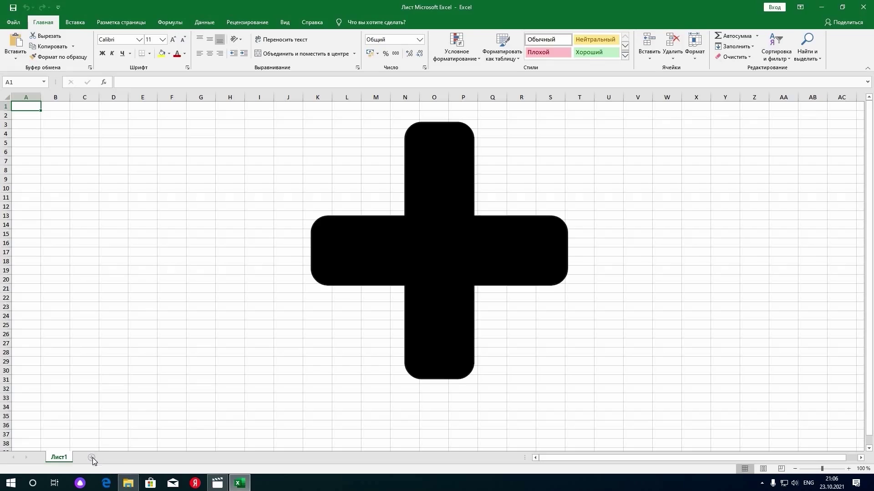
Step: Add sheets Лист2 and Лист3 to the workbook, then go back to Лист1
{"action": "left_click", "coordinate": [92, 457]}
{"action": "left_click", "coordinate": [119, 457]}
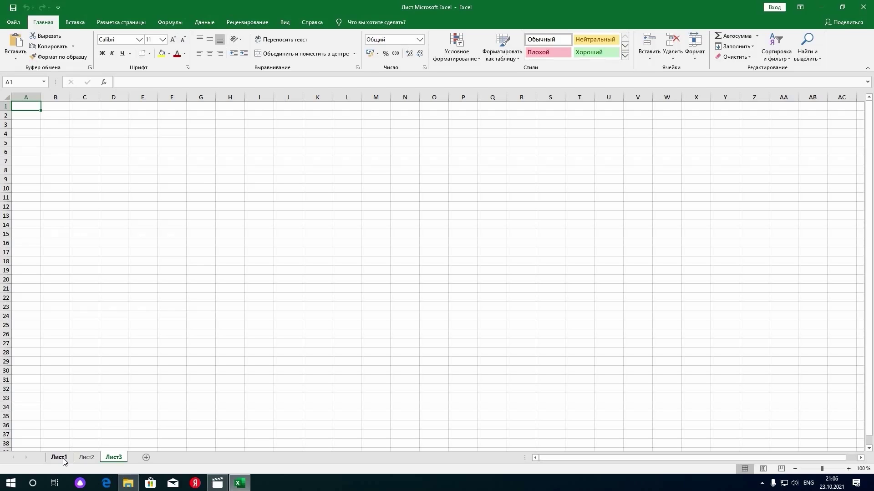
{"action": "left_click", "coordinate": [64, 461]}
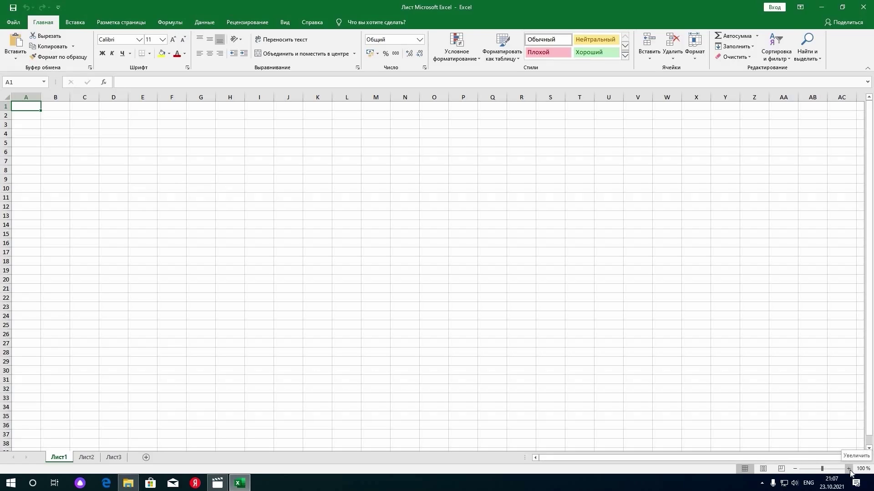
{"action": "left_click", "coordinate": [848, 468]}
{"action": "left_click", "coordinate": [849, 468]}
{"action": "left_click", "coordinate": [848, 468]}
{"action": "double_click", "coordinate": [849, 468]}
{"action": "left_click", "coordinate": [848, 468]}
{"action": "double_click", "coordinate": [849, 468]}
{"action": "left_click", "coordinate": [848, 468]}
{"action": "double_click", "coordinate": [849, 468]}
{"action": "left_click", "coordinate": [848, 468]}
{"action": "double_click", "coordinate": [849, 468]}
{"action": "double_click", "coordinate": [848, 468]}
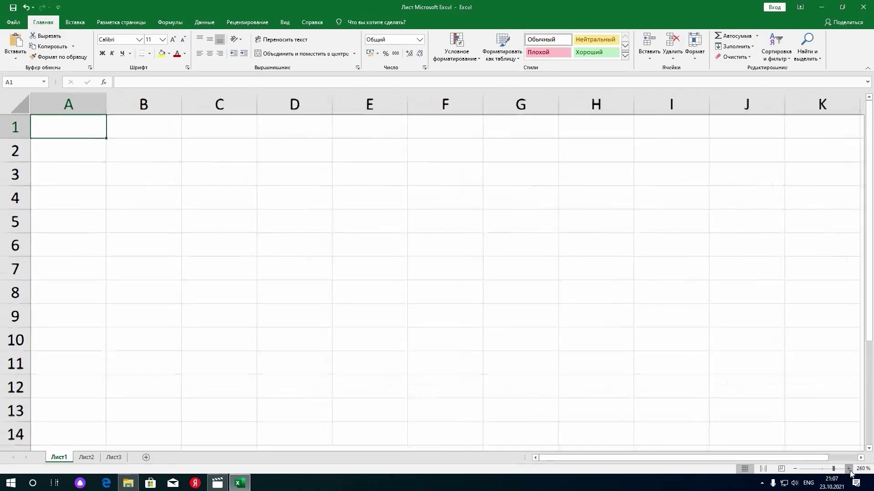
{"action": "double_click", "coordinate": [848, 468]}
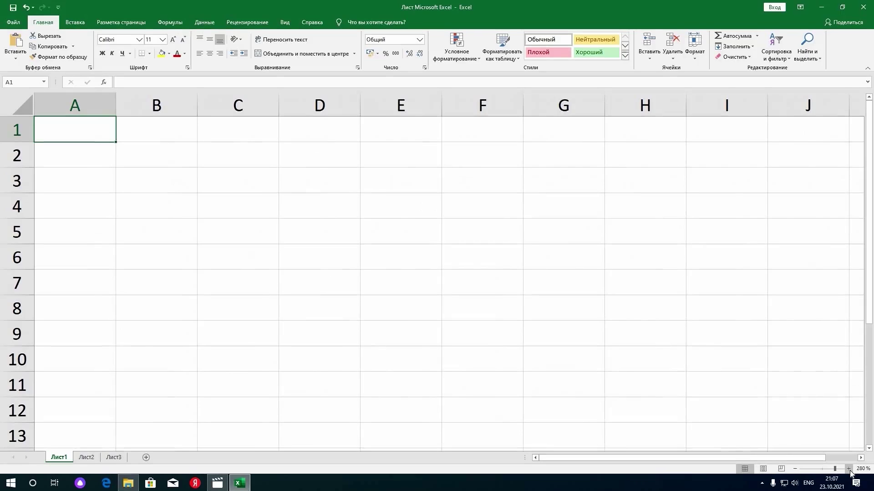
{"action": "left_click", "coordinate": [795, 468]}
{"action": "left_click", "coordinate": [794, 469]}
{"action": "double_click", "coordinate": [795, 468]}
{"action": "triple_click", "coordinate": [795, 468]}
{"action": "double_click", "coordinate": [795, 469]}
{"action": "triple_click", "coordinate": [794, 468]}
{"action": "left_click", "coordinate": [795, 469]}
{"action": "left_click", "coordinate": [795, 469]}
{"action": "double_click", "coordinate": [795, 468]}
{"action": "left_click", "coordinate": [795, 468]}
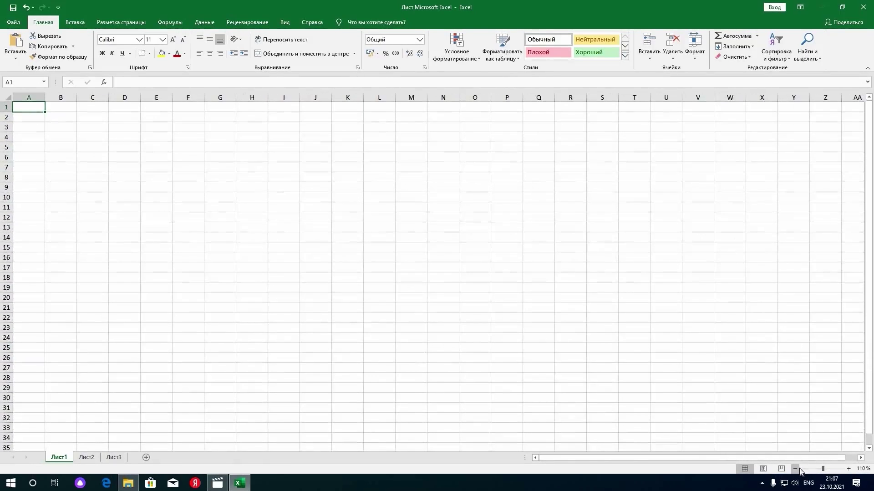
{"action": "left_click", "coordinate": [794, 468]}
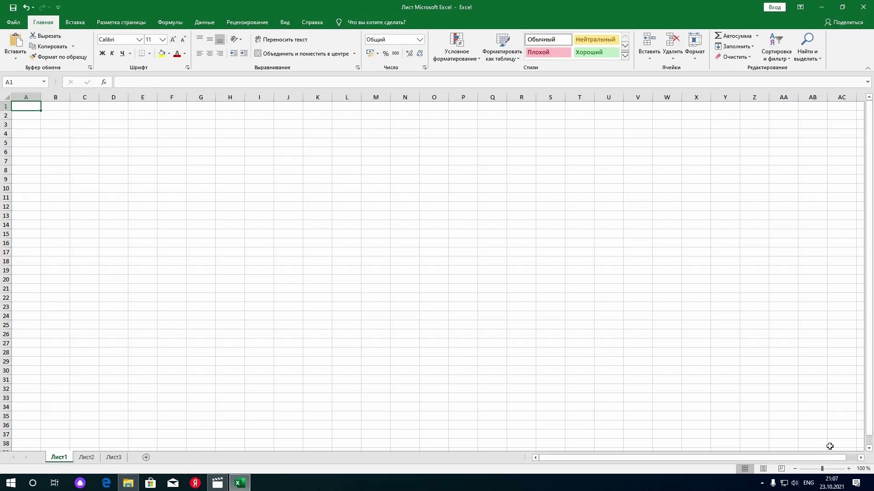
Step: Select various cells from B4 to O21, then A1, B2 and I15
{"action": "left_click", "coordinate": [71, 134]}
{"action": "left_click", "coordinate": [201, 160]}
{"action": "left_click", "coordinate": [259, 170]}
{"action": "left_click", "coordinate": [318, 260]}
{"action": "left_click", "coordinate": [201, 243]}
{"action": "left_click", "coordinate": [405, 179]}
{"action": "left_click", "coordinate": [434, 252]}
{"action": "left_click", "coordinate": [346, 261]}
{"action": "left_click", "coordinate": [434, 224]}
{"action": "left_click", "coordinate": [434, 234]}
{"action": "left_click", "coordinate": [375, 279]}
{"action": "left_click", "coordinate": [375, 206]}
{"action": "left_click", "coordinate": [434, 234]}
{"action": "left_click", "coordinate": [428, 285]}
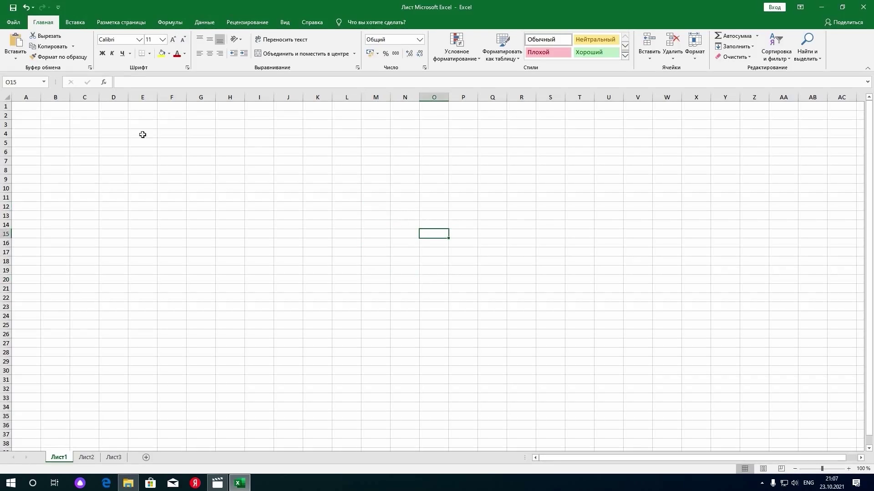
{"action": "left_click", "coordinate": [27, 106]}
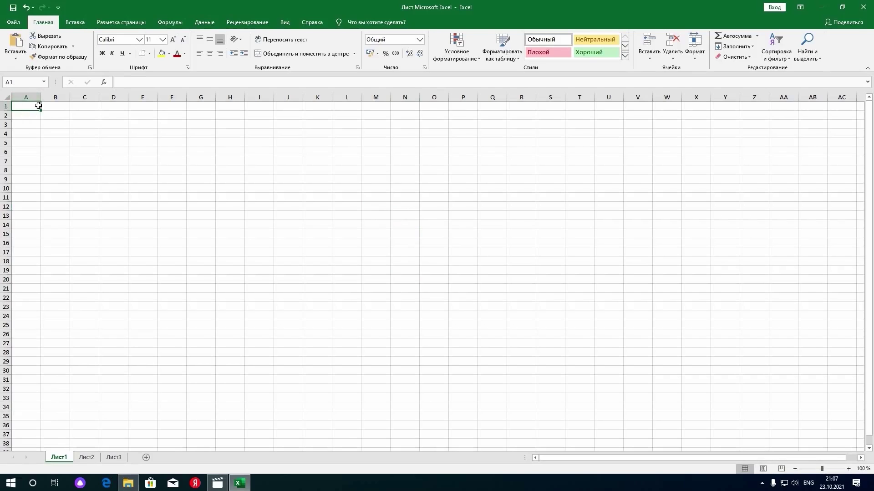
{"action": "left_click", "coordinate": [55, 115]}
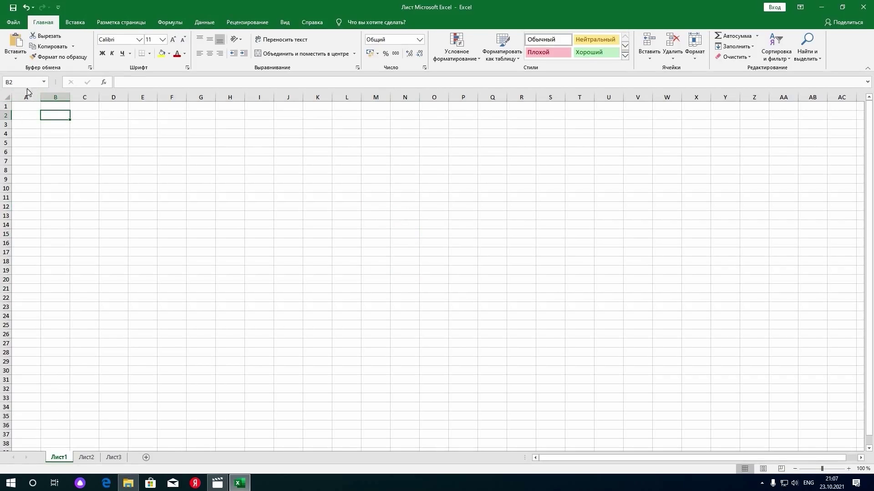
{"action": "left_click", "coordinate": [266, 234]}
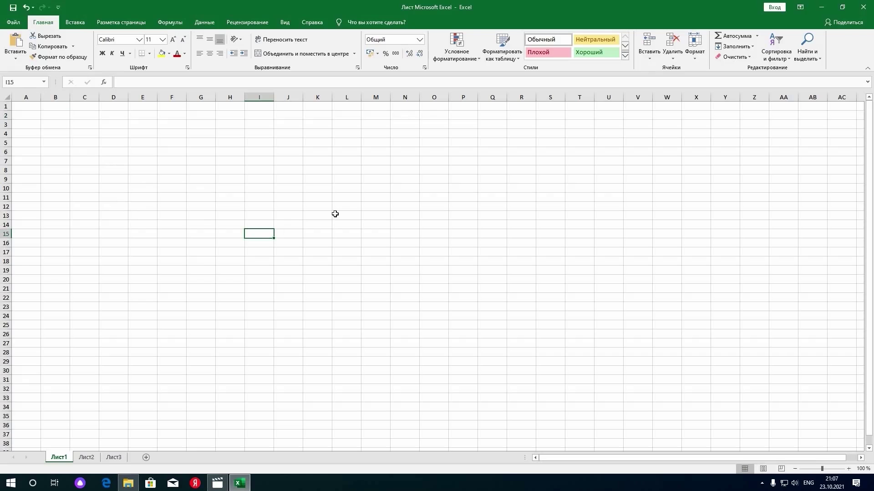
Step: Move the active cell with arrow keys toward S14, G8, R18, D2 and A12
{"action": "key", "text": "Right"}
{"action": "key", "text": "Right"}
{"action": "key", "text": "Right"}
{"action": "key", "text": "Right"}
{"action": "key", "text": "Right"}
{"action": "key", "text": "Right"}
{"action": "key", "text": "Up"}
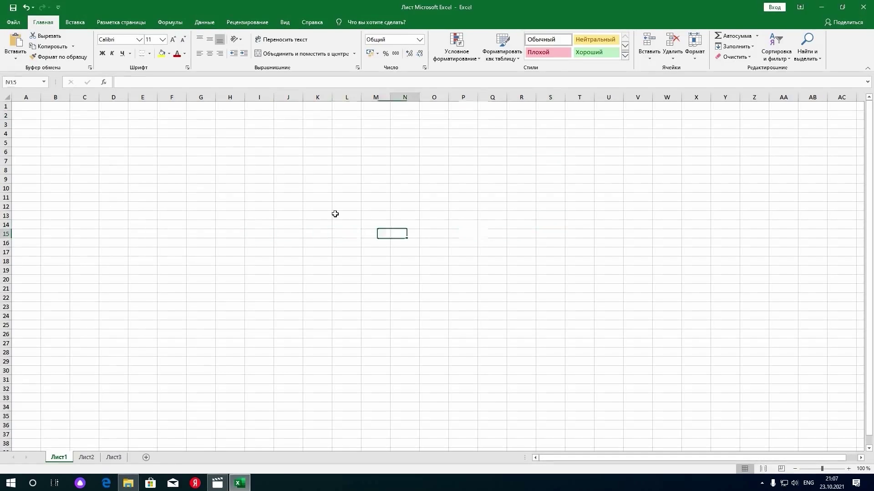
{"action": "key", "text": "Up"}
{"action": "key", "text": "Up"}
{"action": "key", "text": "Up"}
{"action": "key", "text": "Left"}
{"action": "key", "text": "Left"}
{"action": "key", "text": "Left"}
{"action": "key", "text": "Left"}
{"action": "key", "text": "Down"}
{"action": "key", "text": "Down"}
{"action": "key", "text": "Down"}
{"action": "key", "text": "Down"}
{"action": "key", "text": "Down"}
{"action": "key", "text": "Down"}
{"action": "key", "text": "Right"}
{"action": "key", "text": "Right"}
{"action": "key", "text": "Right"}
{"action": "key", "text": "Right"}
{"action": "key", "text": "Up"}
{"action": "key", "text": "Up"}
{"action": "key", "text": "Left"}
{"action": "key", "text": "Left"}
{"action": "key", "text": "Left"}
{"action": "key", "text": "Left"}
{"action": "key", "text": "Up"}
{"action": "key", "text": "Up"}
{"action": "key", "text": "Up"}
{"action": "key", "text": "Up"}
{"action": "key", "text": "Up"}
{"action": "key", "text": "Left"}
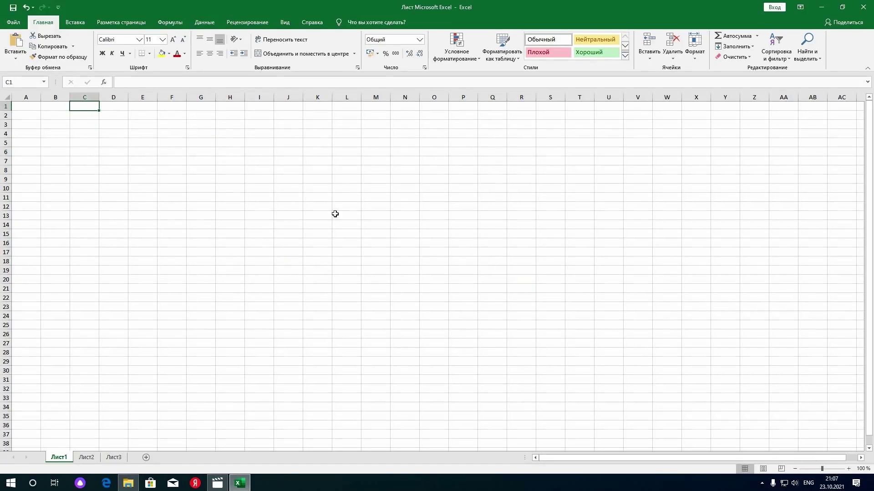
{"action": "key", "text": "Left"}
{"action": "key", "text": "Left"}
{"action": "key", "text": "Down"}
{"action": "key", "text": "Down"}
{"action": "key", "text": "Down"}
{"action": "key", "text": "Down"}
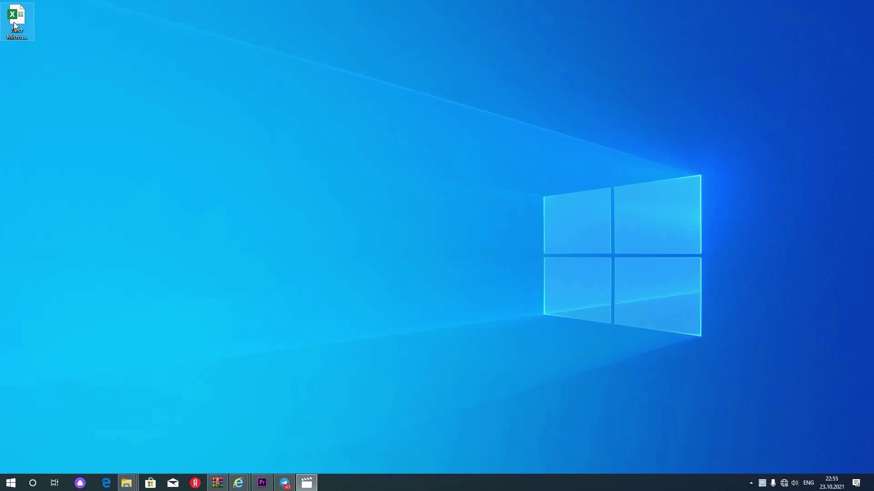
Step: Reopen 'Лист Microsoft Excel' from the desktop and select cells I10 and E5
{"action": "double_click", "coordinate": [15, 25]}
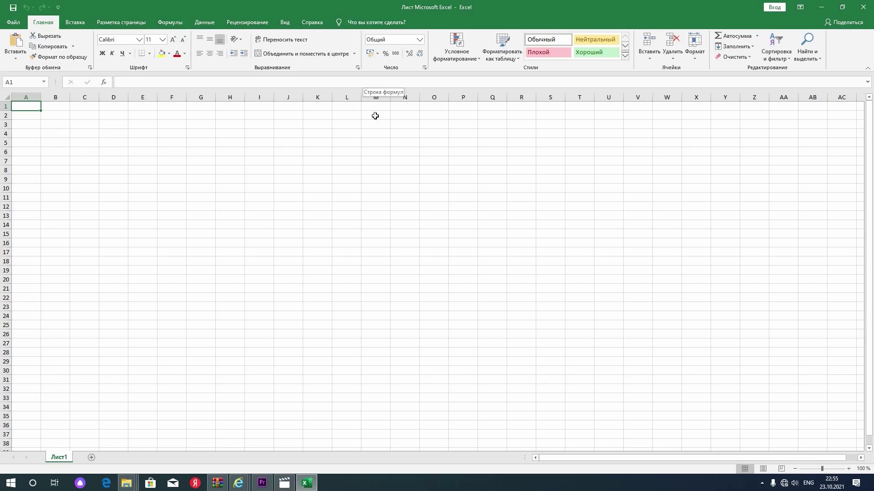
{"action": "left_click", "coordinate": [249, 187]}
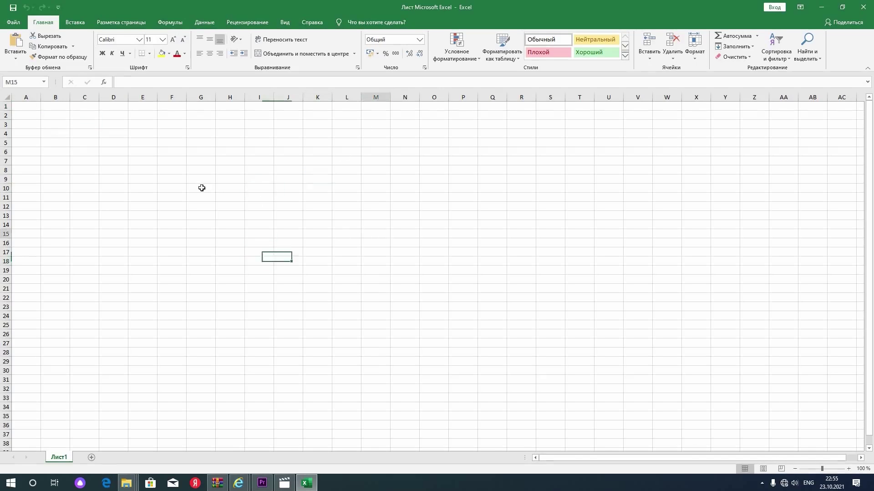
{"action": "left_click", "coordinate": [137, 142]}
{"action": "left_click", "coordinate": [16, 23]}
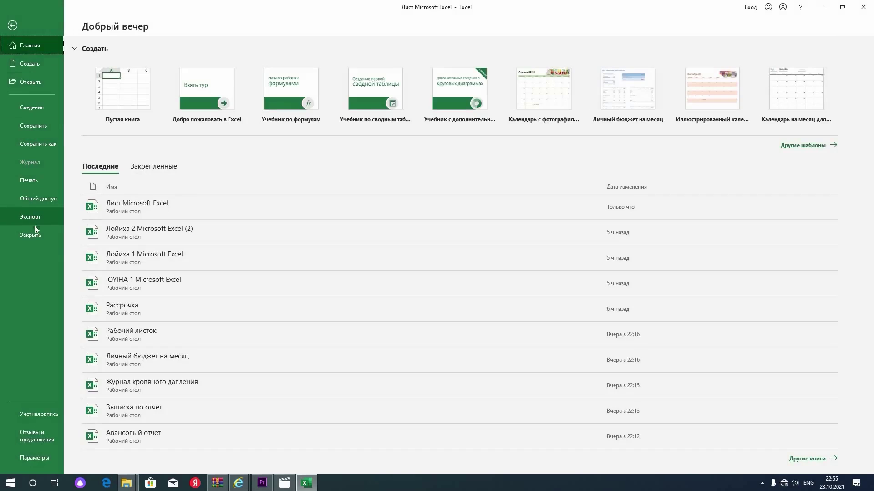
Step: Set up Save As to the Desktop with the file name 'Loyiha 1 Microsoft Excel'
{"action": "left_click", "coordinate": [30, 148]}
{"action": "left_click", "coordinate": [106, 157]}
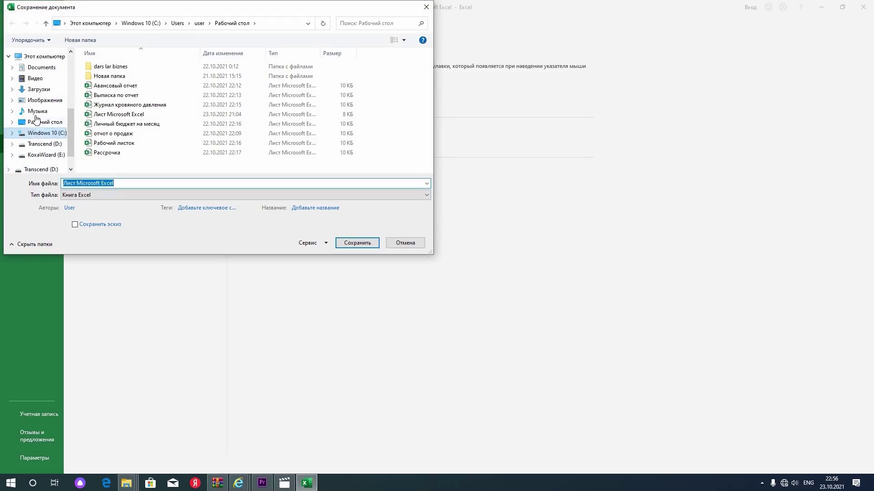
{"action": "left_click", "coordinate": [40, 122]}
{"action": "left_click", "coordinate": [113, 183]}
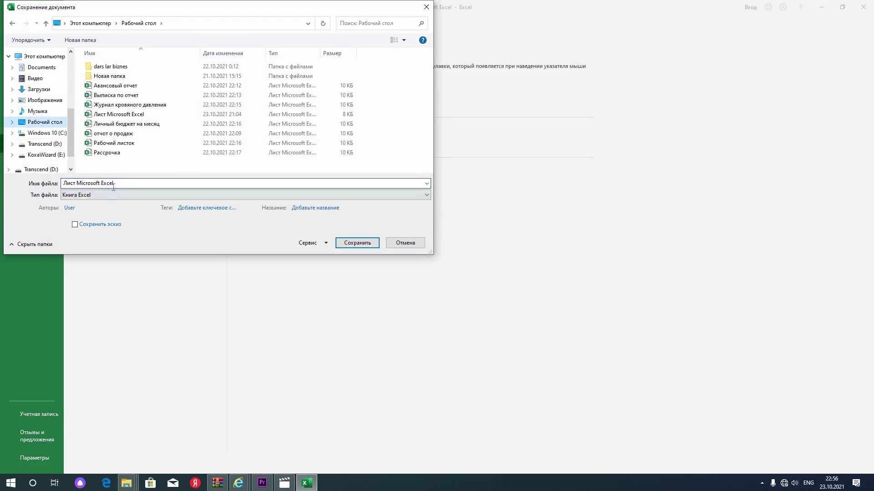
{"action": "left_click", "coordinate": [75, 182]}
{"action": "left_click", "coordinate": [75, 182]}
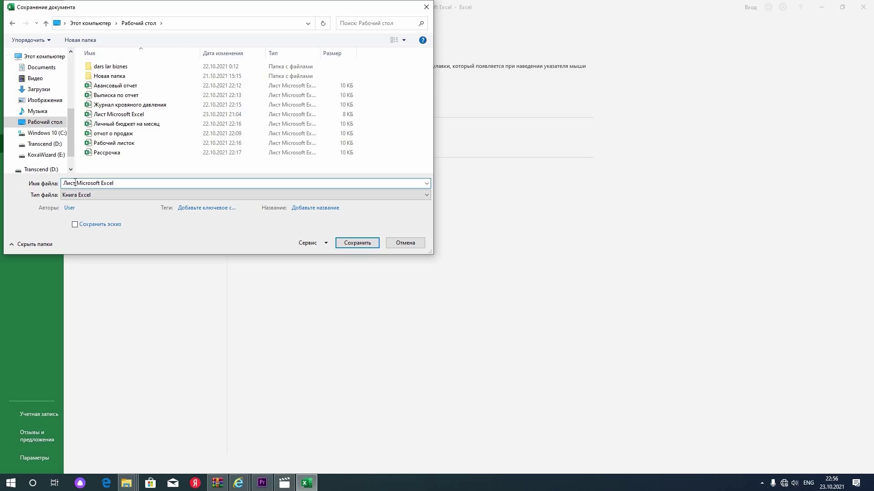
{"action": "double_click", "coordinate": [75, 182]}
{"action": "type", "text": "L"}
{"action": "type", "text": "oyiha 1"}
Step: Save as 'Loyiha 1 Microsoft Excel', close Excel, and select the new desktop icon
{"action": "left_click", "coordinate": [357, 243]}
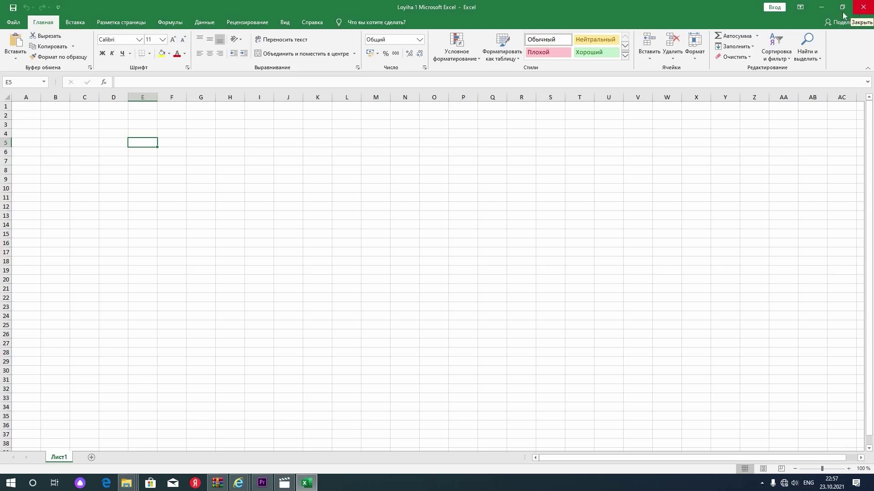
{"action": "left_click", "coordinate": [861, 11]}
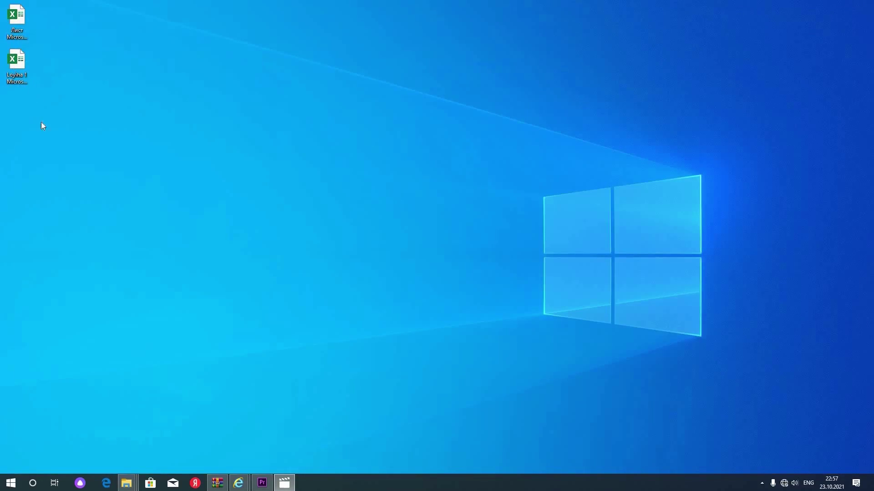
{"action": "left_click", "coordinate": [17, 68]}
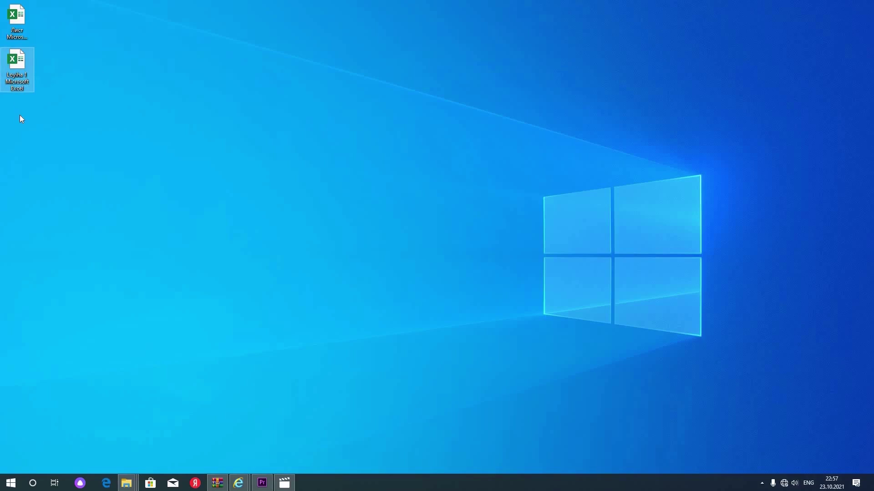
Step: Create a new Excel workbook on the desktop, rename it Loyiha 2, and move it below Loyiha 1
{"action": "right_click", "coordinate": [20, 115]}
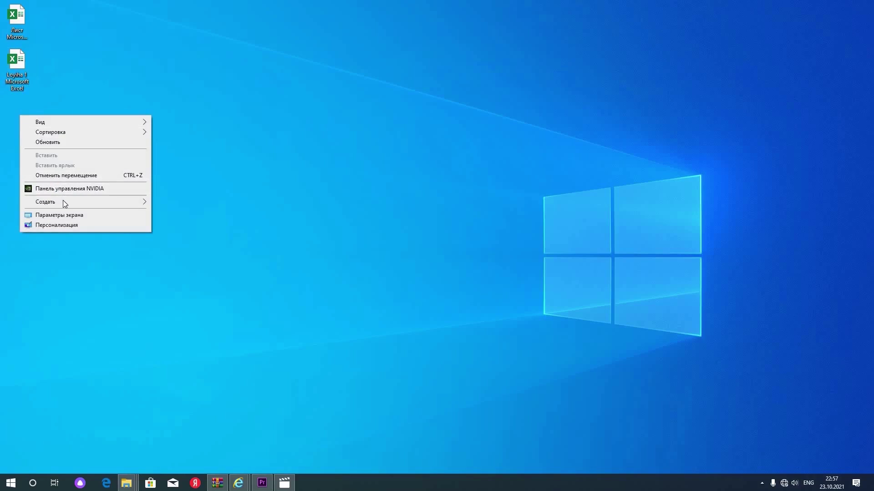
{"action": "mouse_move", "coordinate": [86, 201]}
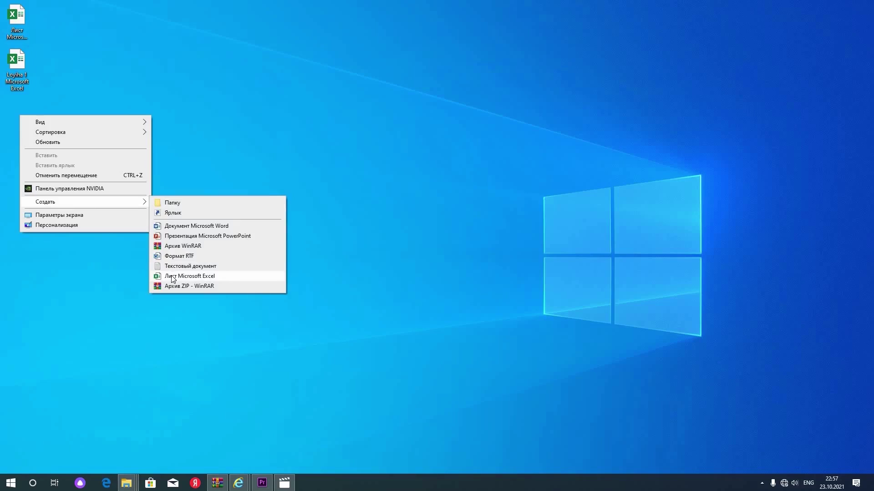
{"action": "left_click", "coordinate": [172, 277]}
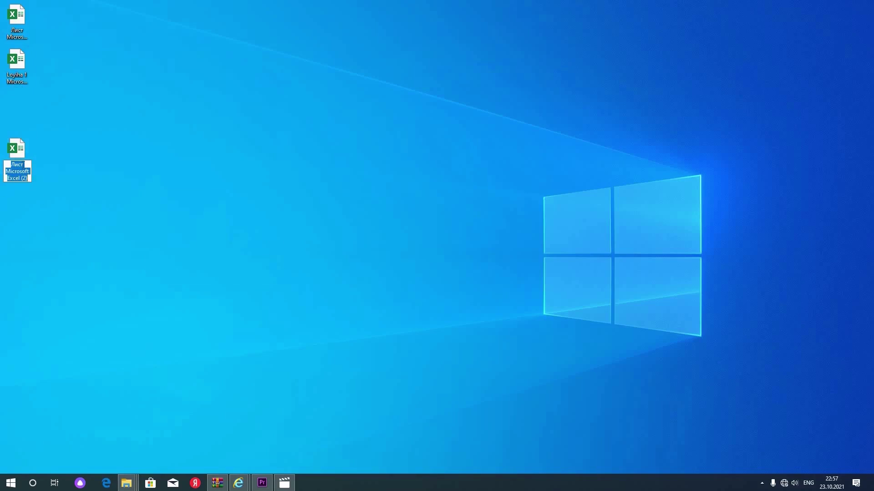
{"action": "double_click", "coordinate": [23, 165]}
{"action": "type", "text": "L"}
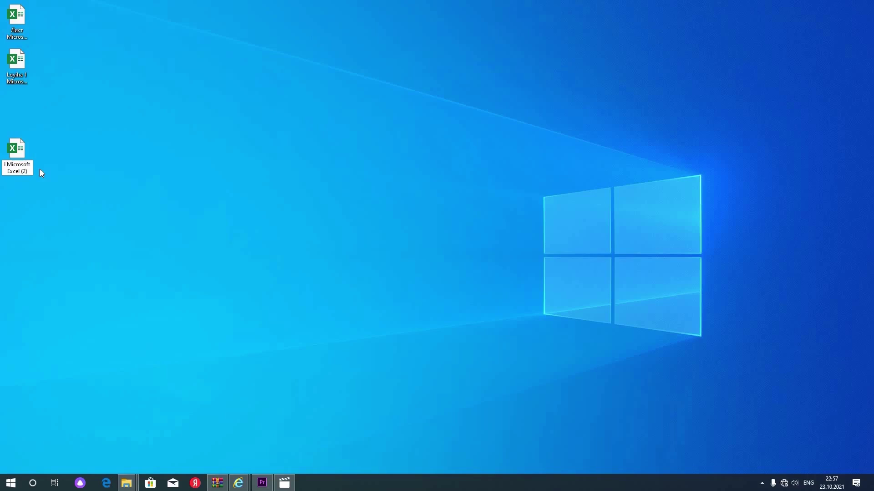
{"action": "type", "text": "oyiha 2"}
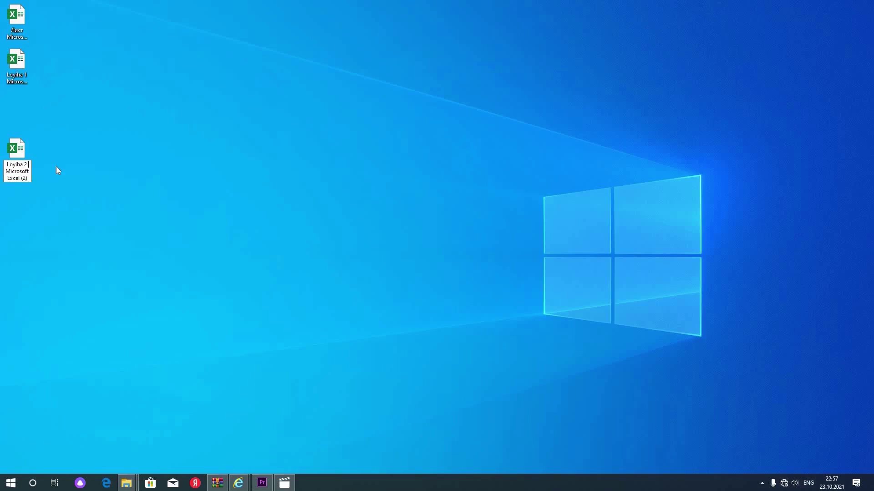
{"action": "key", "text": "Return"}
{"action": "left_click_drag", "start_coordinate": [10, 152], "coordinate": [14, 109]}
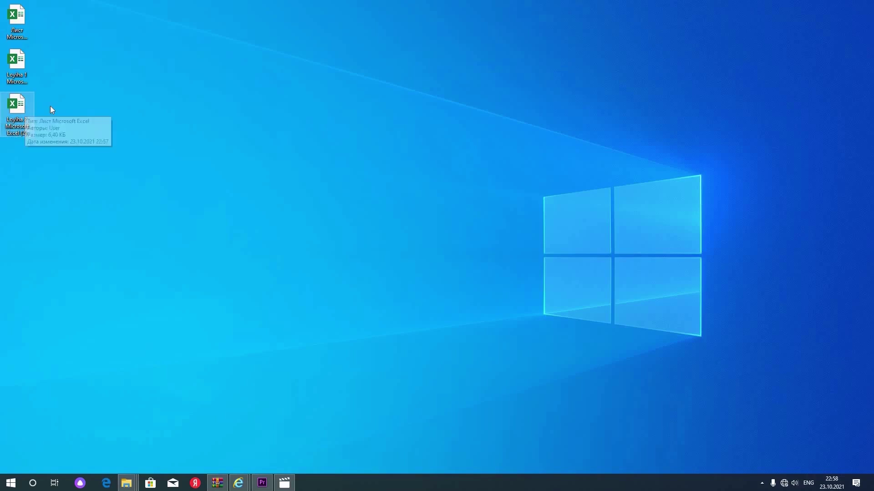
{"action": "double_click", "coordinate": [25, 107]}
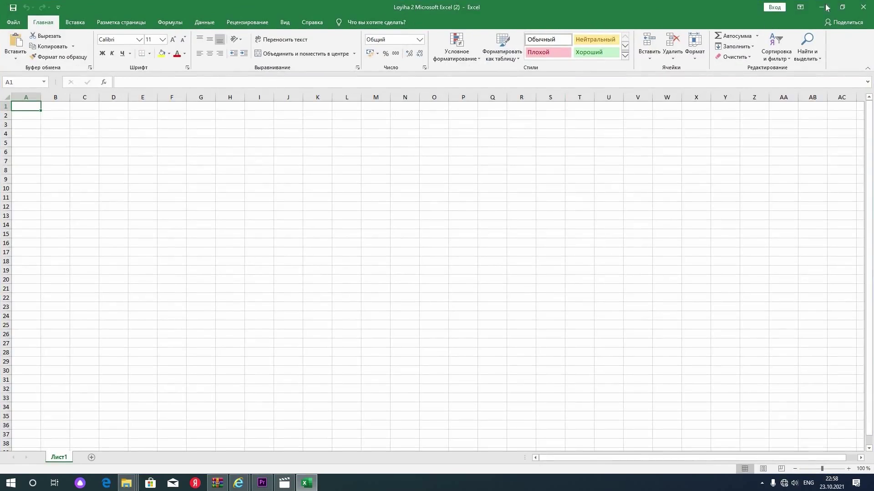
{"action": "left_click", "coordinate": [865, 10]}
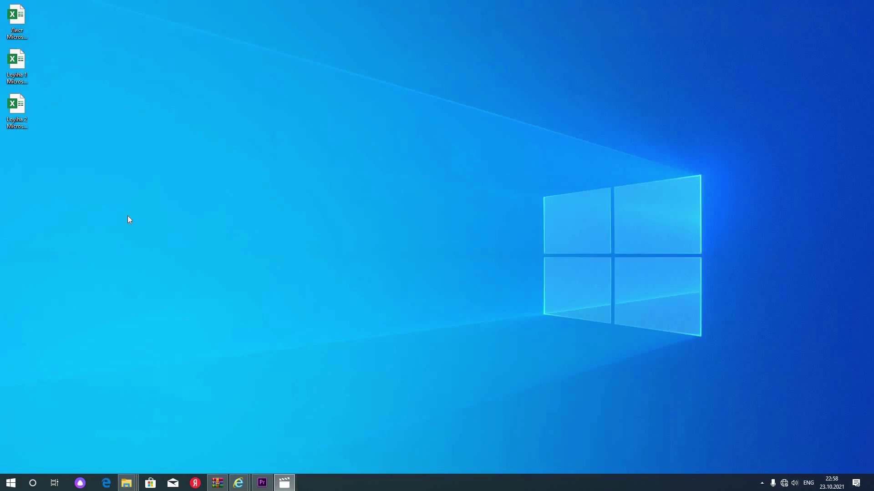
{"action": "left_click", "coordinate": [64, 145]}
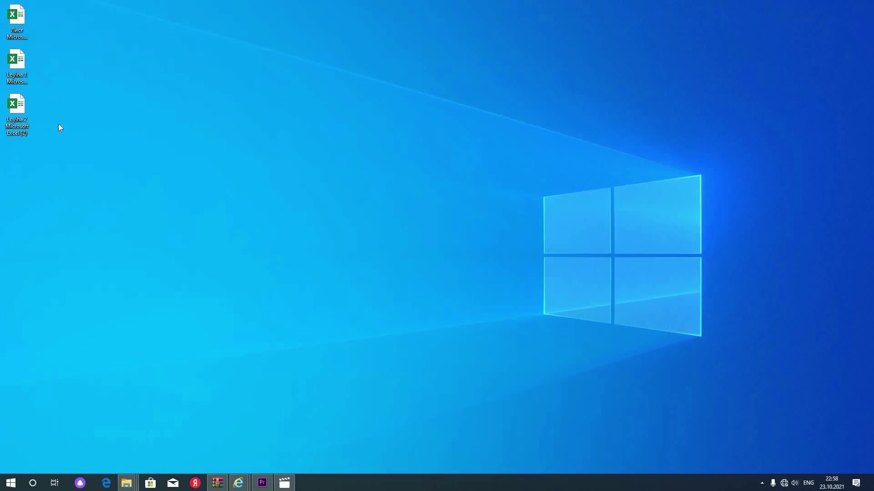